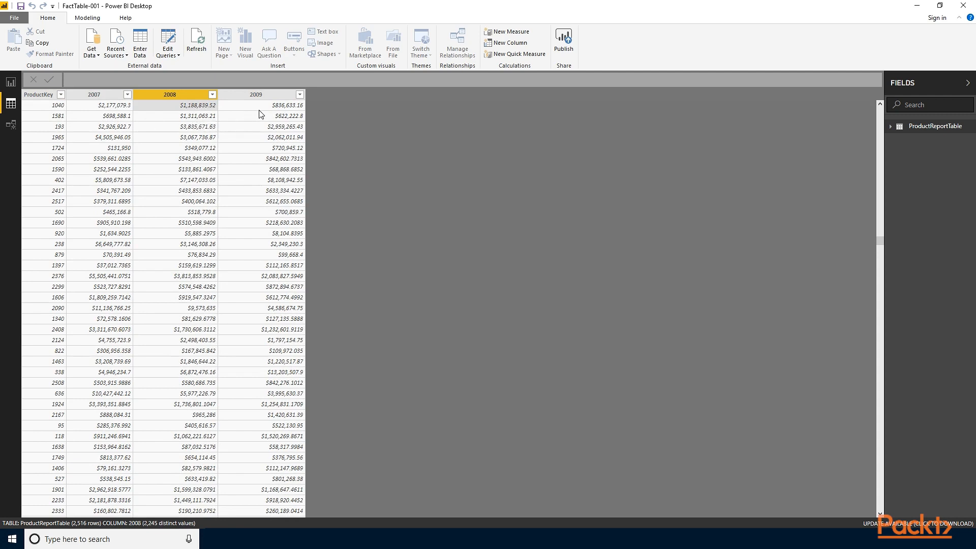
{"action": "left_click", "coordinate": [261, 109]}
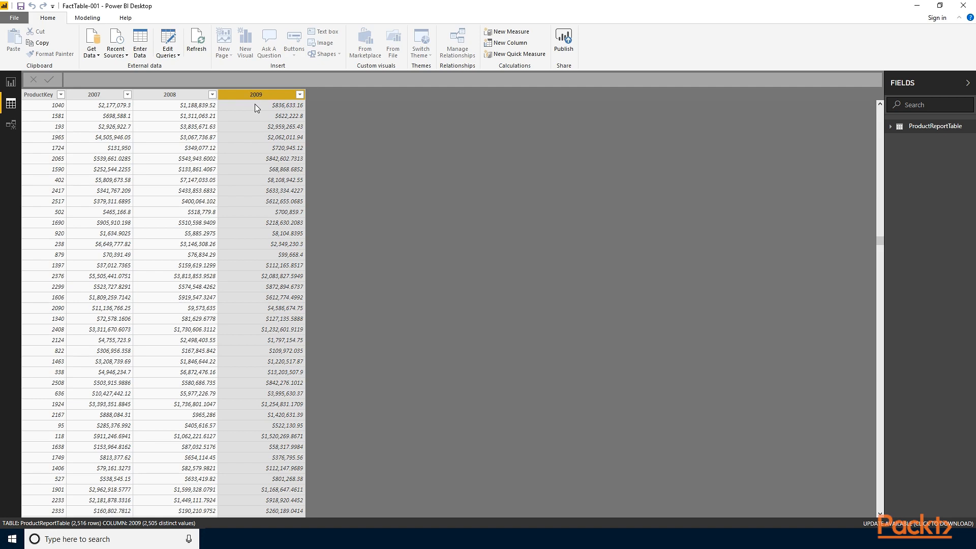
{"action": "left_click", "coordinate": [199, 107]}
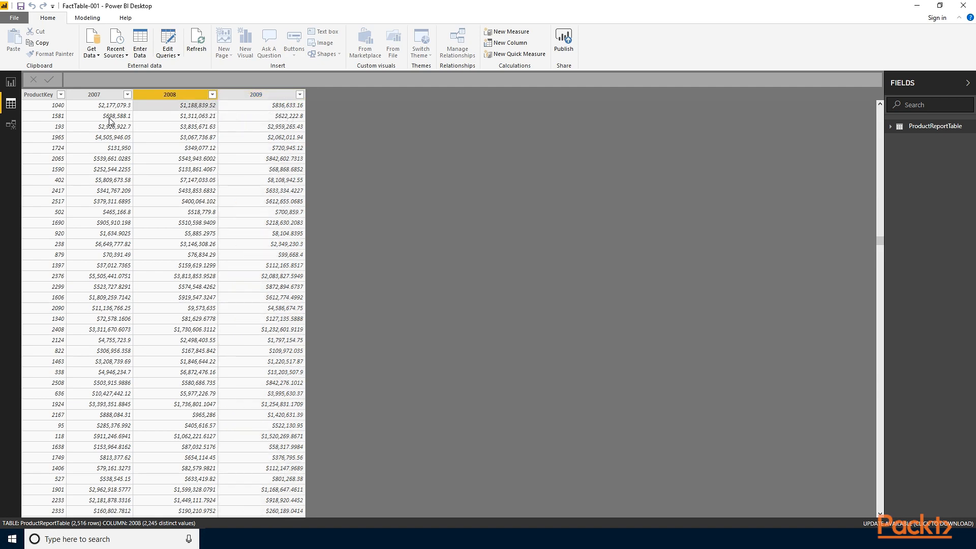
{"action": "left_click", "coordinate": [103, 108]}
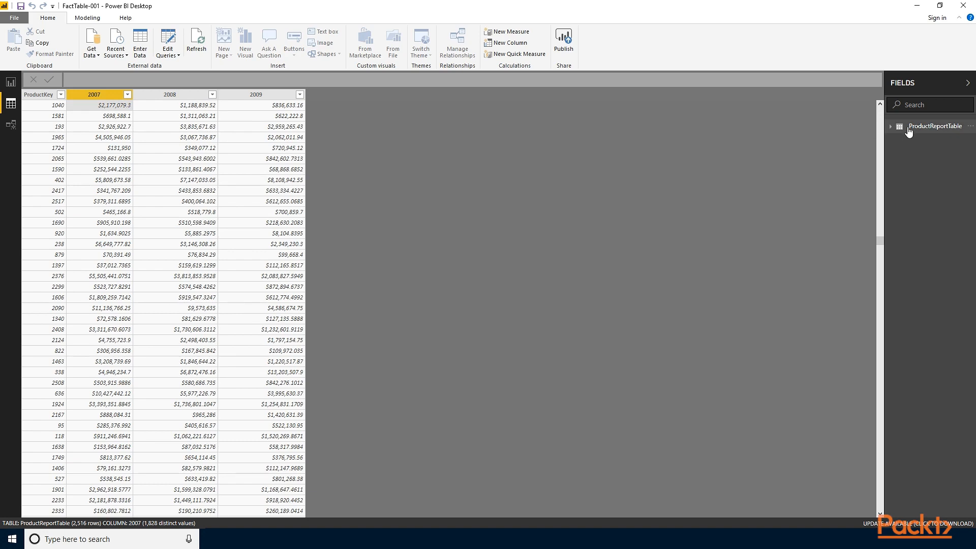
Step: Delete the ProductReportTable table from the data model
{"action": "right_click", "coordinate": [909, 128]}
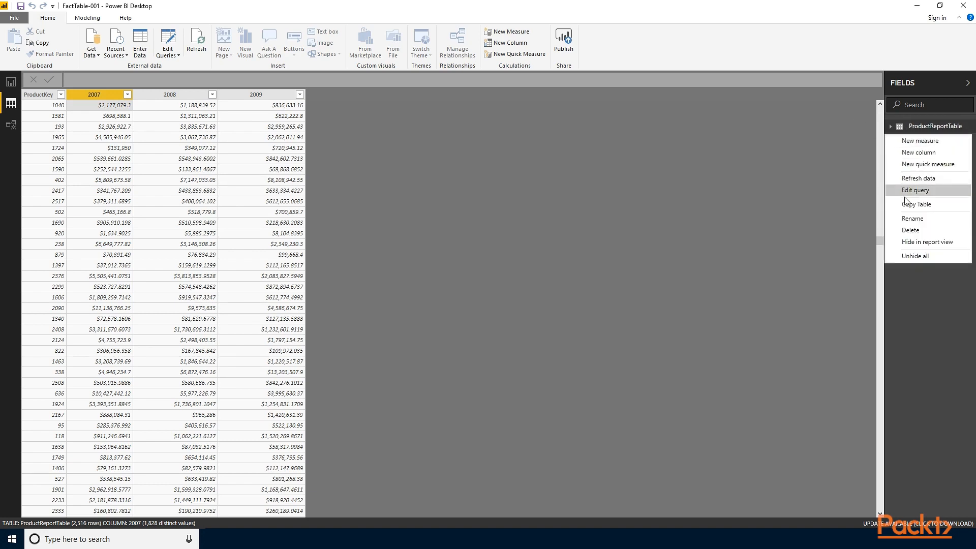
{"action": "left_click", "coordinate": [911, 232]}
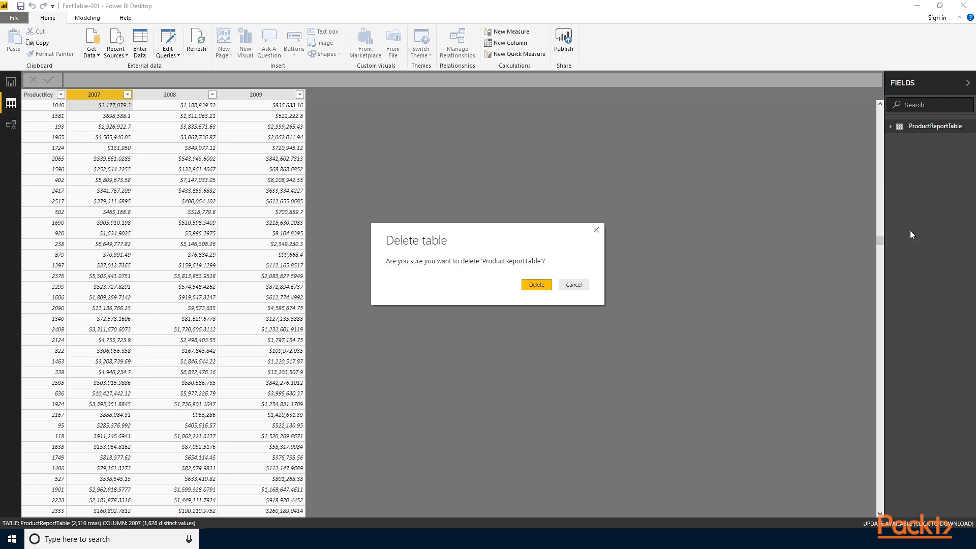
{"action": "left_click", "coordinate": [537, 284]}
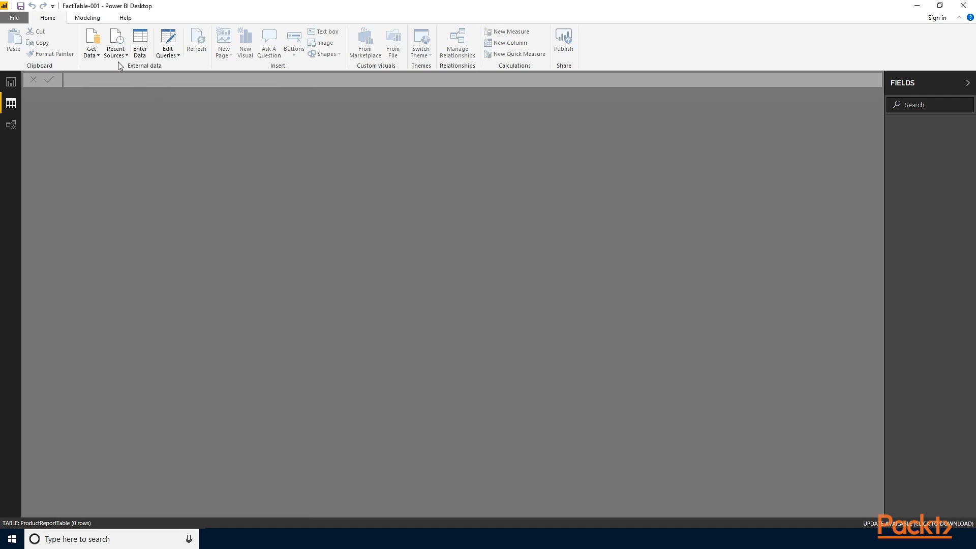
Step: Connect to the recent localhost source and bring the FactSales table of ContosoRetailDW into the query editor, using the Import connection
{"action": "left_click", "coordinate": [119, 54]}
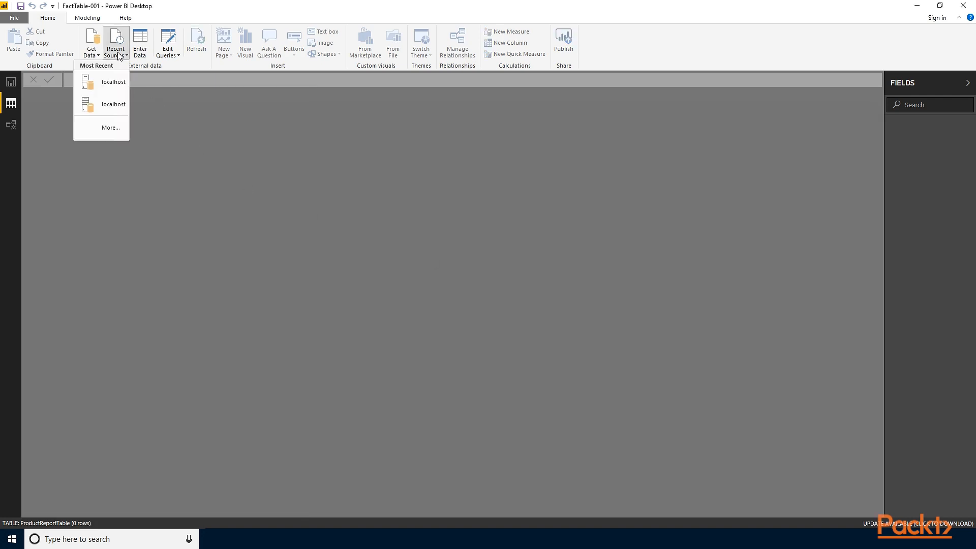
{"action": "left_click", "coordinate": [113, 83]}
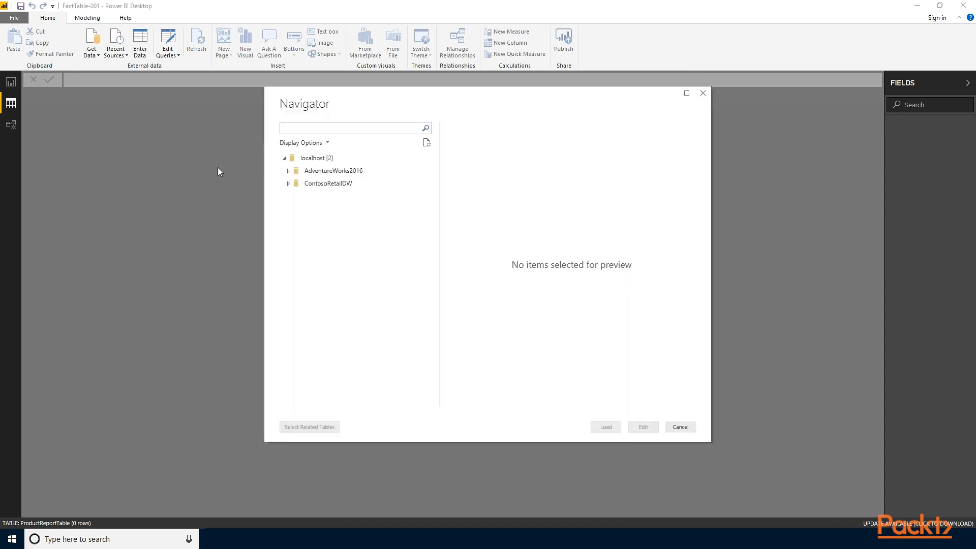
{"action": "left_click", "coordinate": [288, 184]}
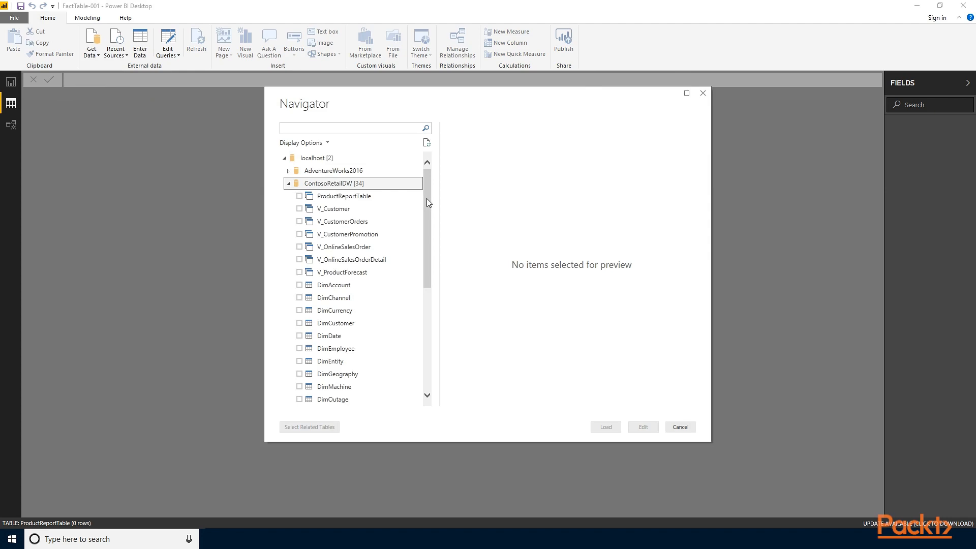
{"action": "left_click", "coordinate": [427, 202]}
{"action": "left_click_drag", "start_coordinate": [427, 202], "coordinate": [432, 322]}
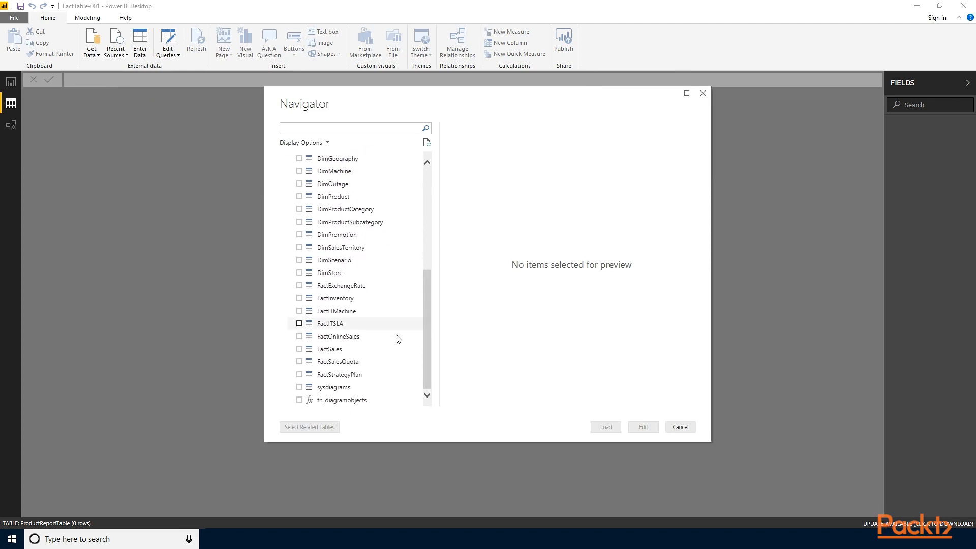
{"action": "left_click", "coordinate": [300, 353]}
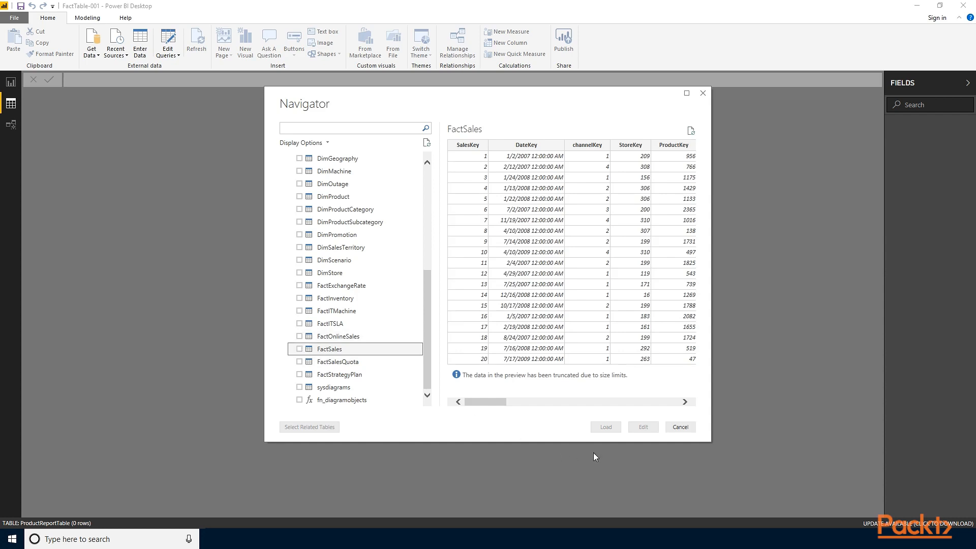
{"action": "left_click", "coordinate": [299, 352]}
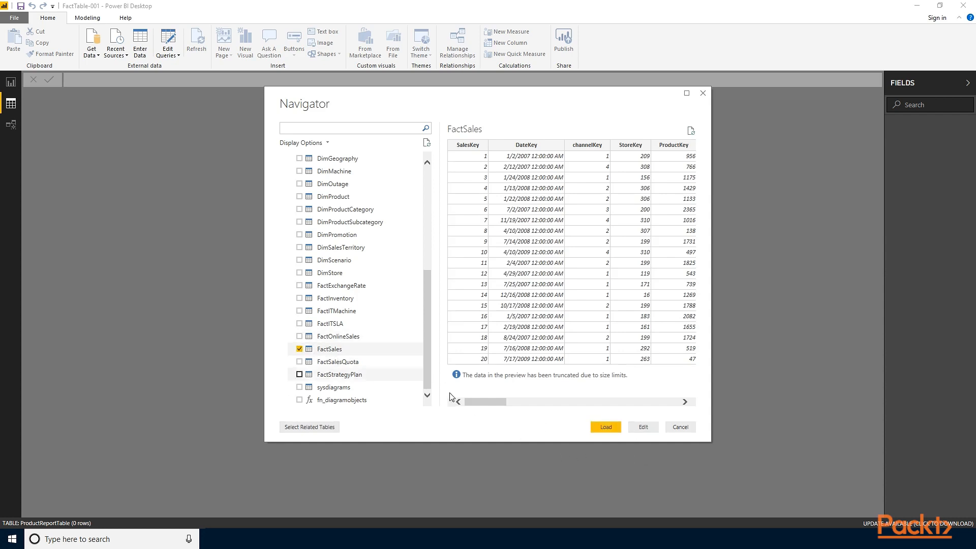
{"action": "left_click", "coordinate": [642, 427]}
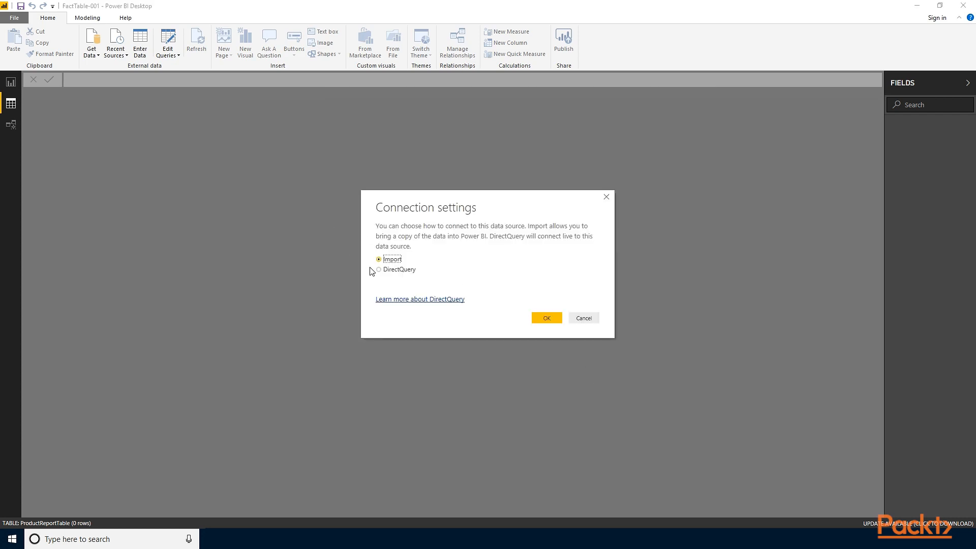
{"action": "left_click", "coordinate": [547, 316]}
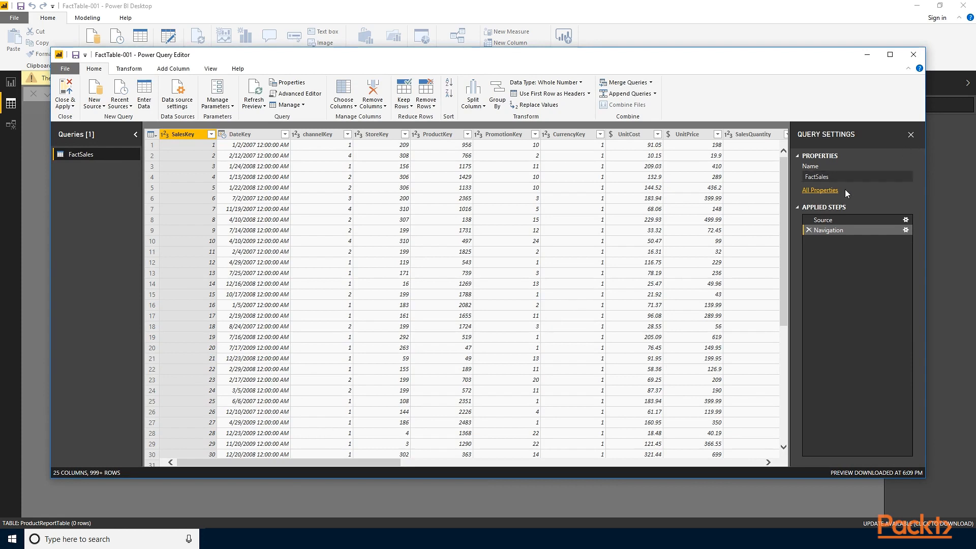
Step: Rename the FactSales query as ResellerSales
{"action": "left_click", "coordinate": [818, 177]}
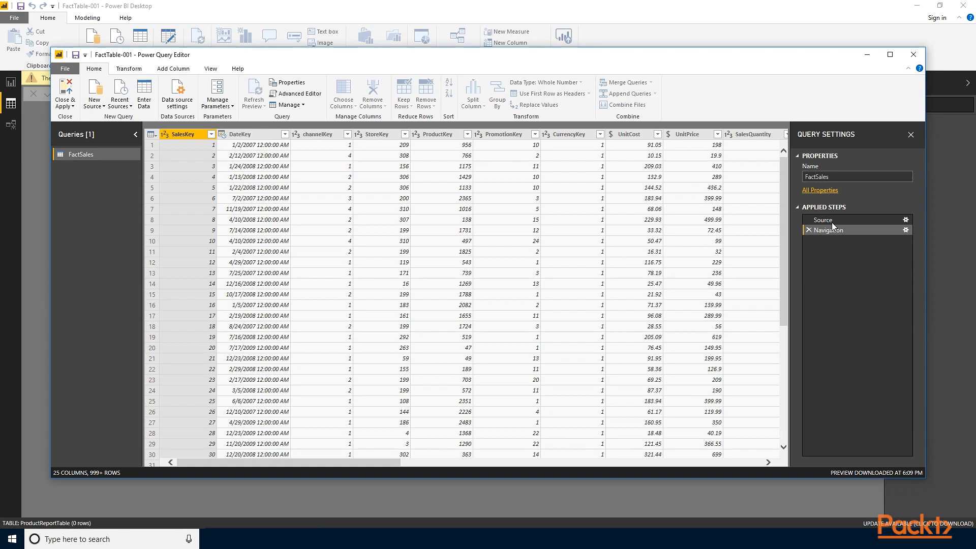
{"action": "key", "text": "BackSpace"}
{"action": "key", "text": "BackSpace"}
{"action": "key", "text": "BackSpace"}
{"action": "key", "text": "BackSpace"}
{"action": "type", "text": "Reseller"}
{"action": "key", "text": "Return"}
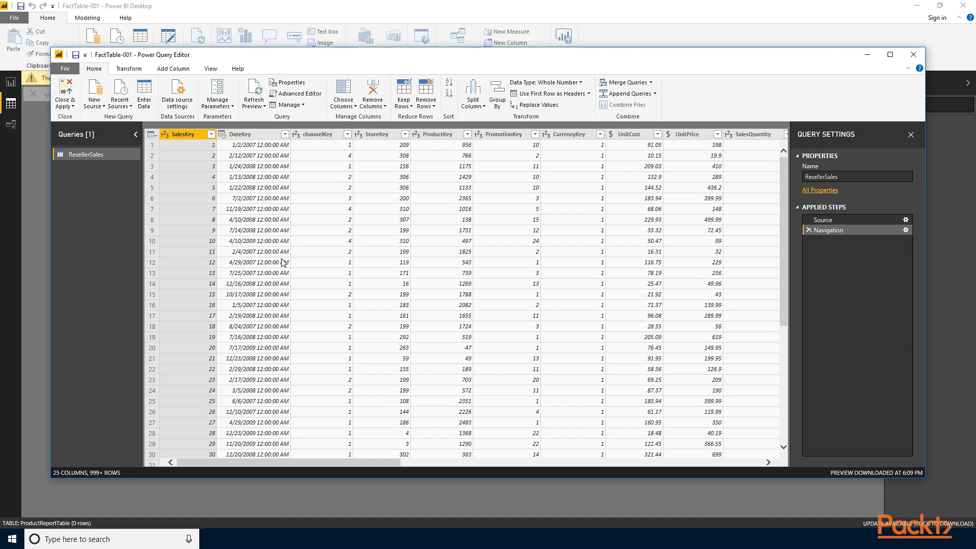
Step: Inspect the query's ETLLoadID, LoadDate and UpdateDate columns, and load the query into the data model, closing the query editor
{"action": "left_click_drag", "start_coordinate": [349, 462], "coordinate": [444, 471]}
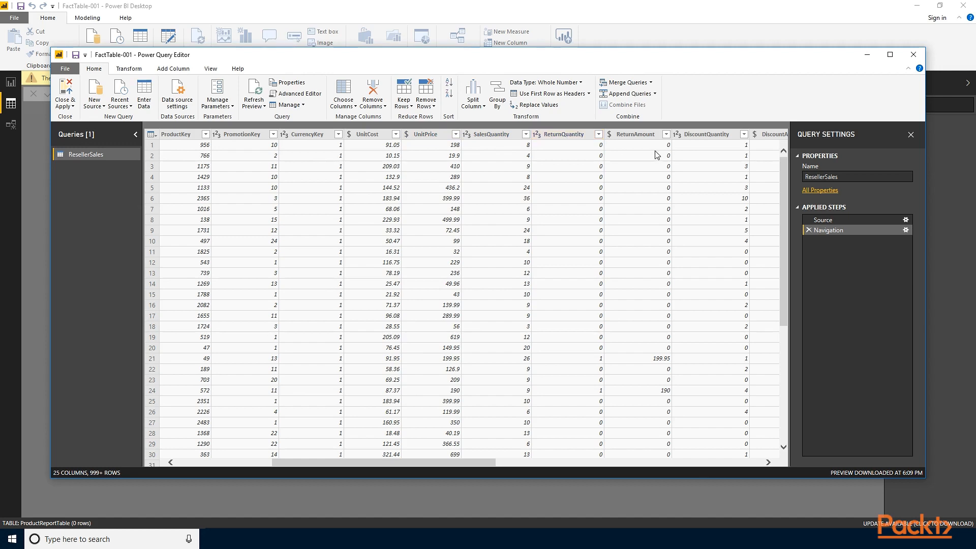
{"action": "left_click_drag", "start_coordinate": [484, 462], "coordinate": [703, 464]}
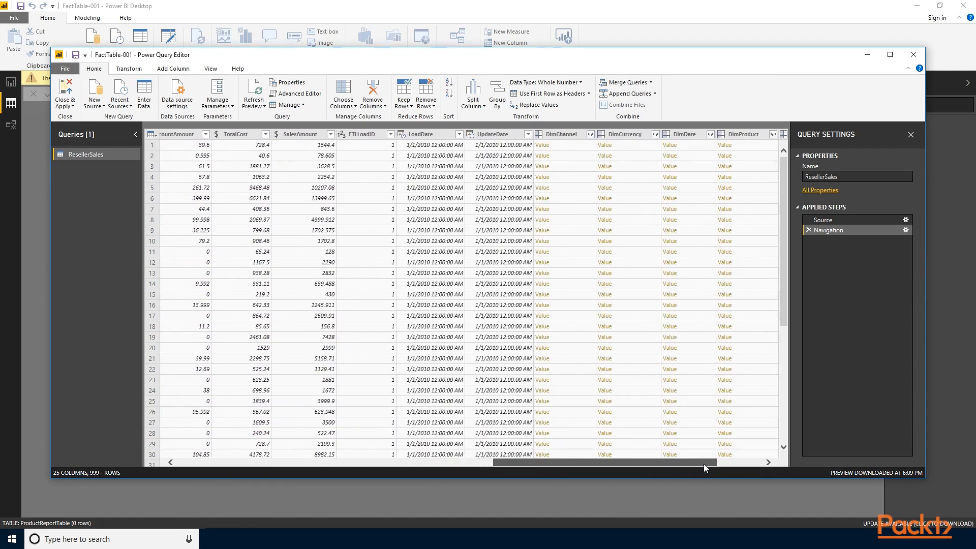
{"action": "left_click", "coordinate": [361, 134]}
{"action": "left_click", "coordinate": [419, 133]}
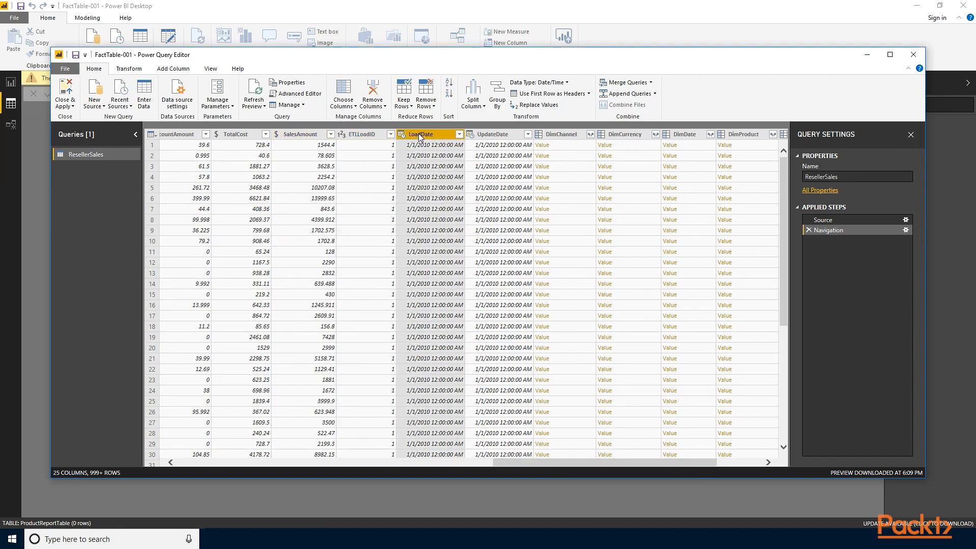
{"action": "left_click", "coordinate": [502, 133]}
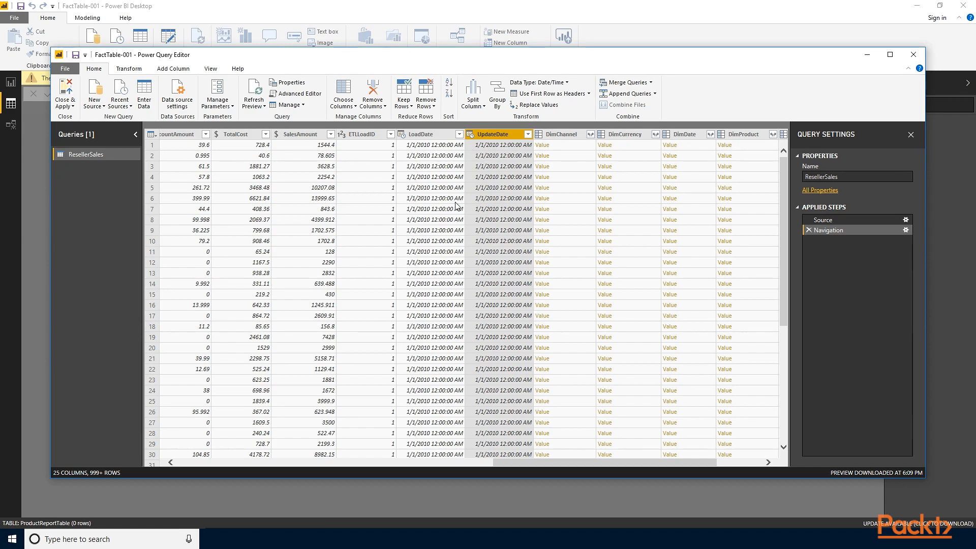
{"action": "left_click", "coordinate": [64, 93]}
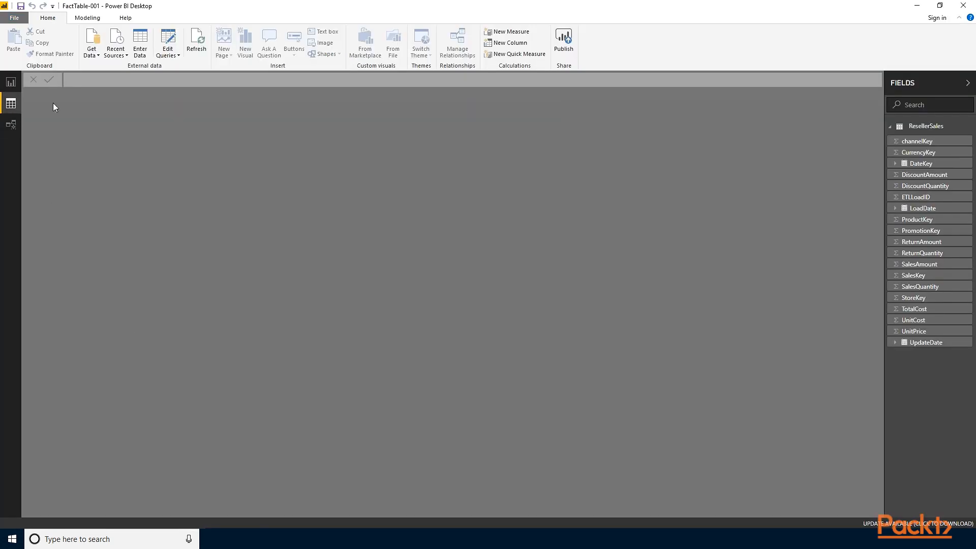
Step: Reopen the ResellerSales query for editing and remove its ETLLoadID, LoadDate and UpdateDate columns
{"action": "left_click", "coordinate": [178, 56]}
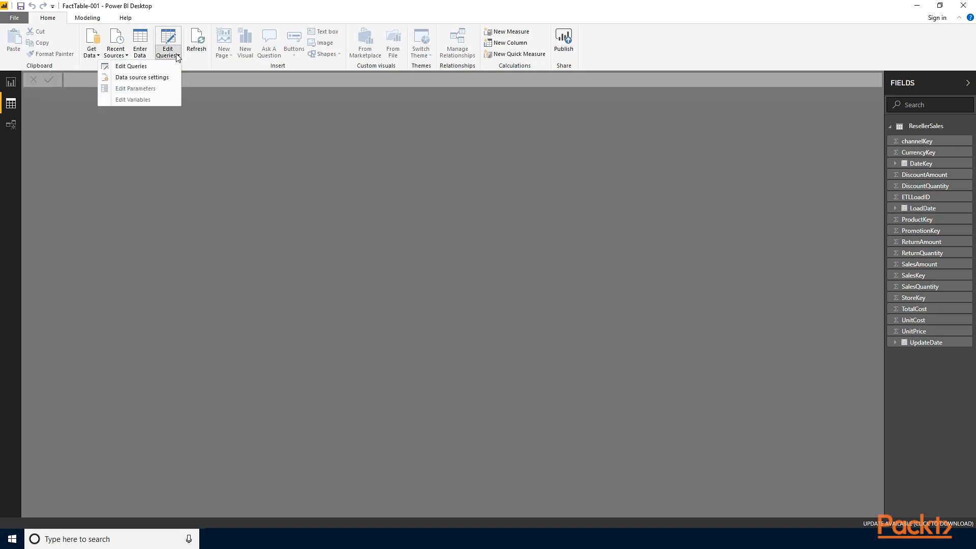
{"action": "left_click", "coordinate": [135, 67]}
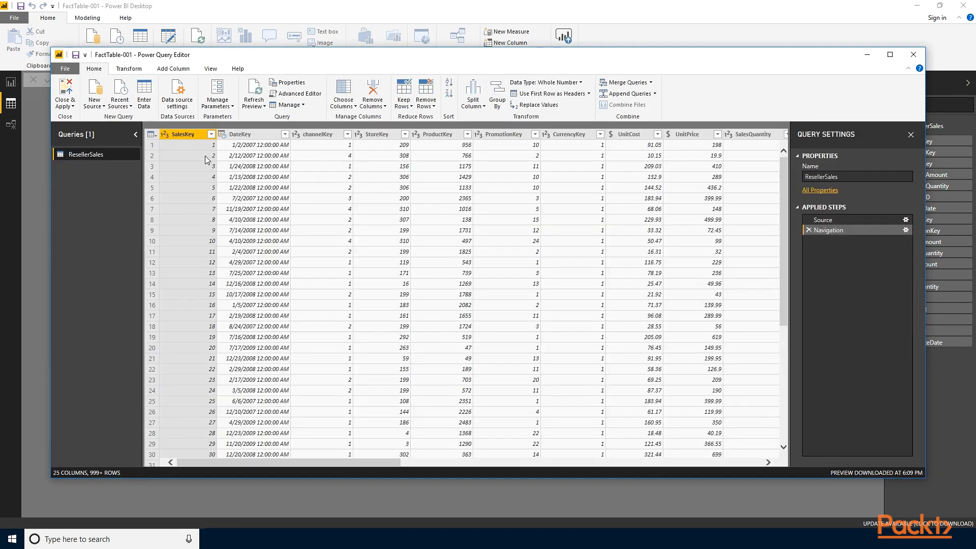
{"action": "left_click_drag", "start_coordinate": [393, 462], "coordinate": [747, 461]}
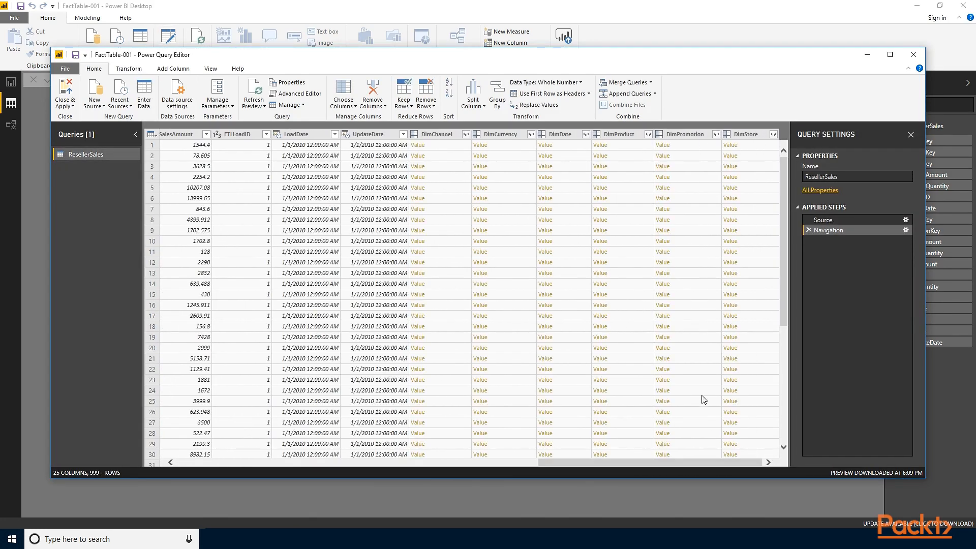
{"action": "left_click", "coordinate": [367, 135]}
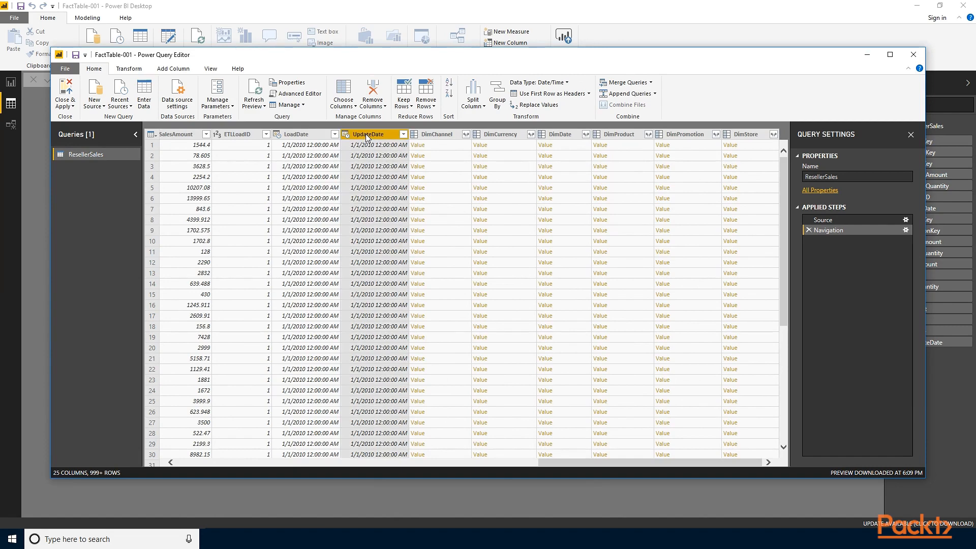
{"action": "left_click", "coordinate": [315, 134], "text": "ctrl"}
{"action": "left_click", "coordinate": [225, 133], "text": "ctrl"}
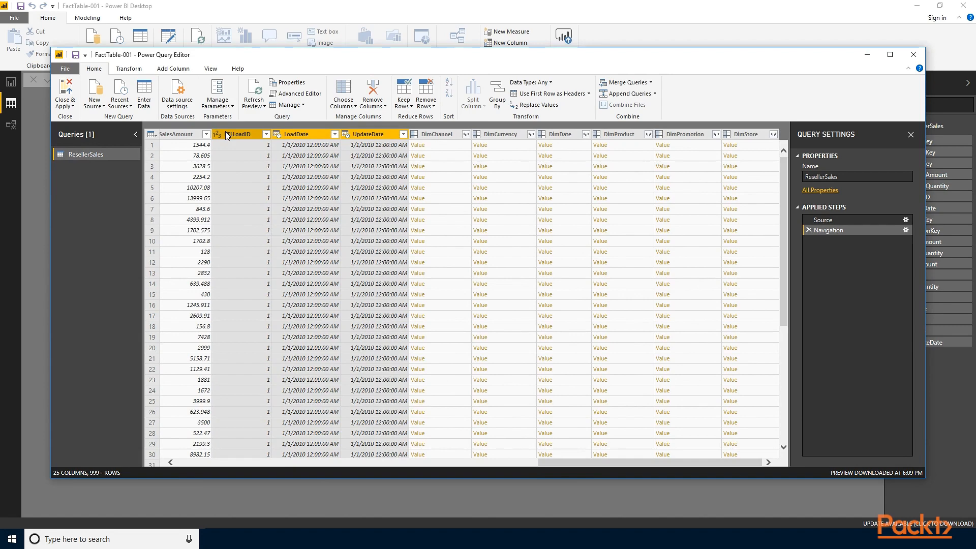
{"action": "right_click", "coordinate": [227, 133]}
{"action": "left_click", "coordinate": [252, 154]}
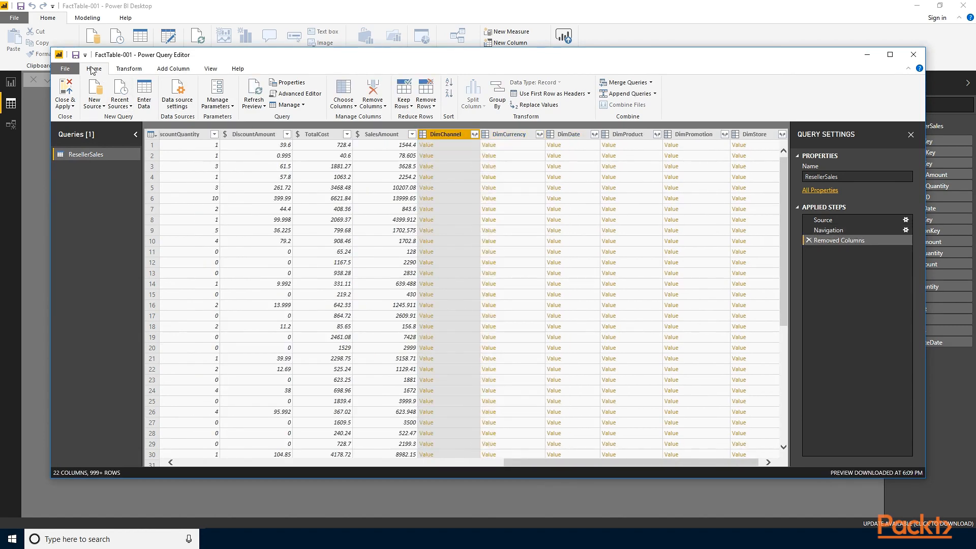
Step: Save the file with the pending query changes applied, and close the query editor
{"action": "left_click", "coordinate": [76, 55]}
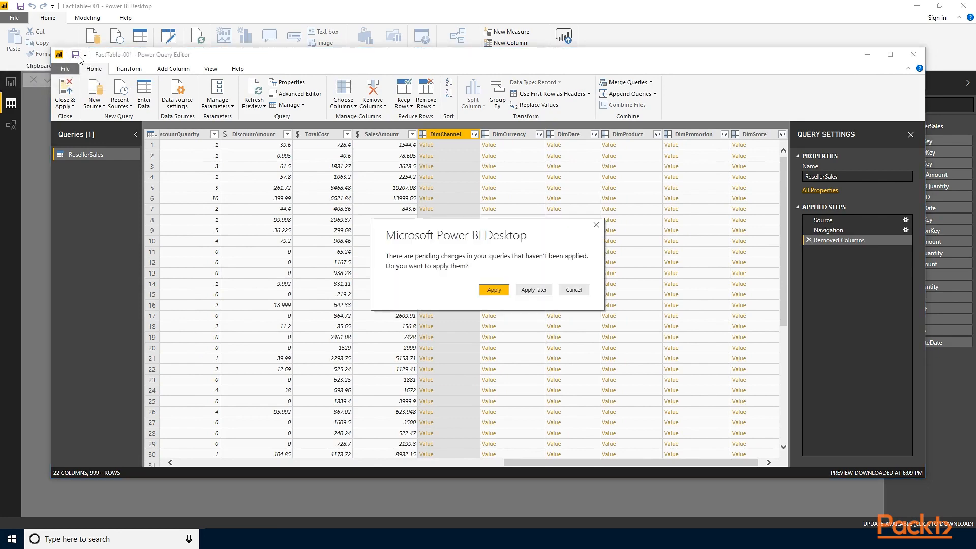
{"action": "left_click", "coordinate": [494, 291]}
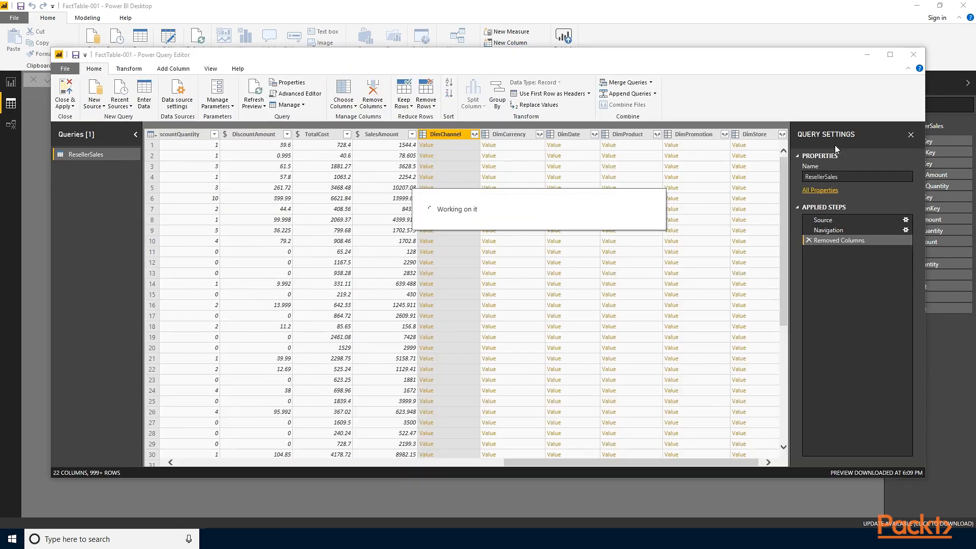
{"action": "left_click", "coordinate": [913, 55]}
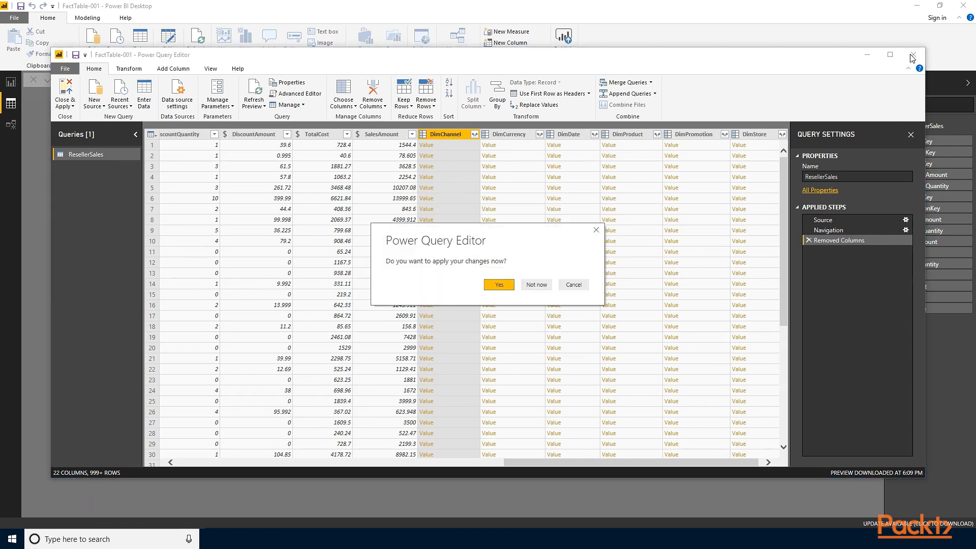
{"action": "left_click", "coordinate": [500, 286]}
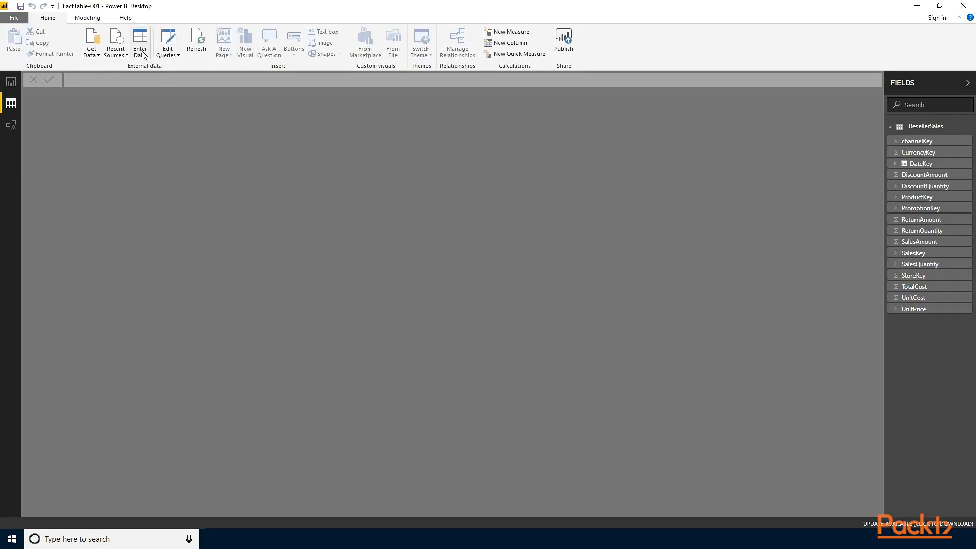
Step: Reopen the ResellerSales query for editing, remove its SalesKey column, and apply the change to the data model
{"action": "left_click", "coordinate": [177, 56]}
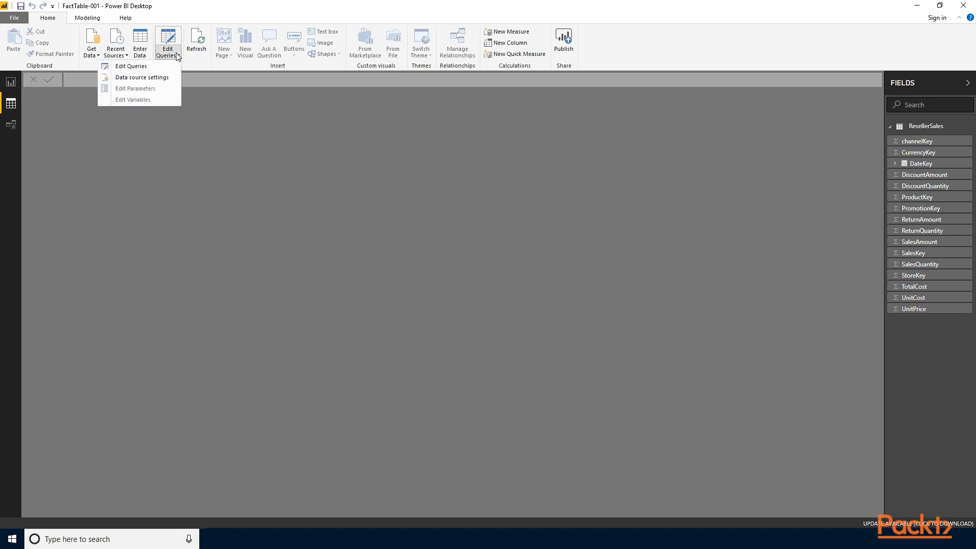
{"action": "left_click", "coordinate": [148, 68]}
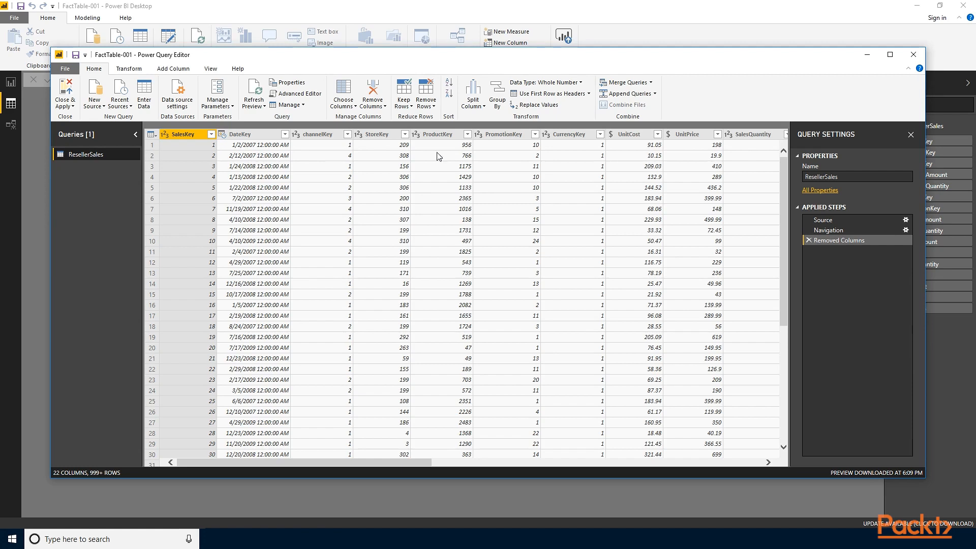
{"action": "left_click", "coordinate": [181, 138]}
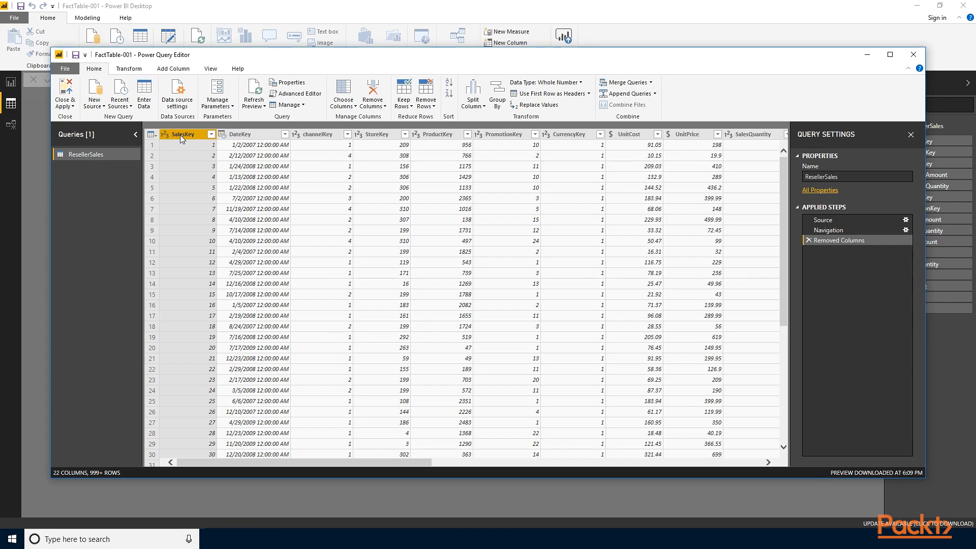
{"action": "right_click", "coordinate": [182, 139]}
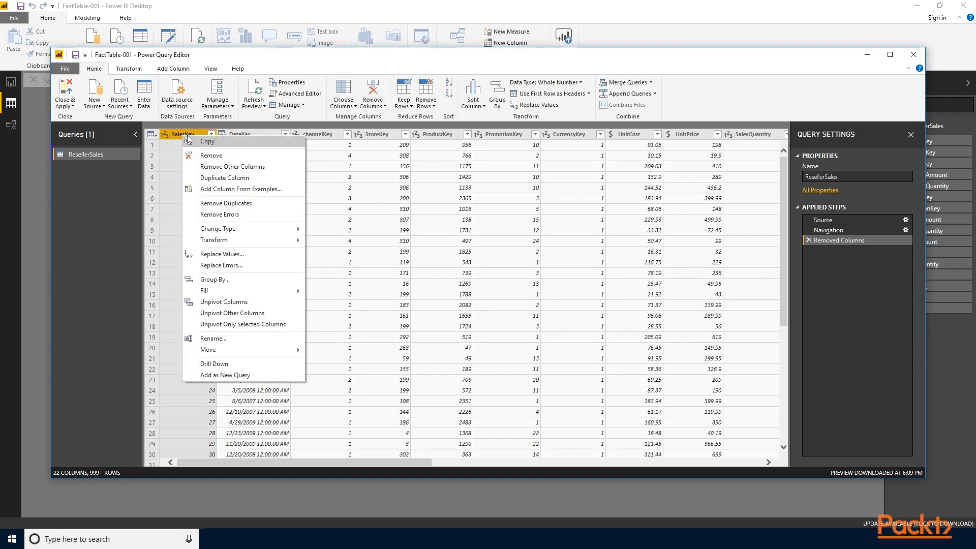
{"action": "left_click", "coordinate": [199, 155]}
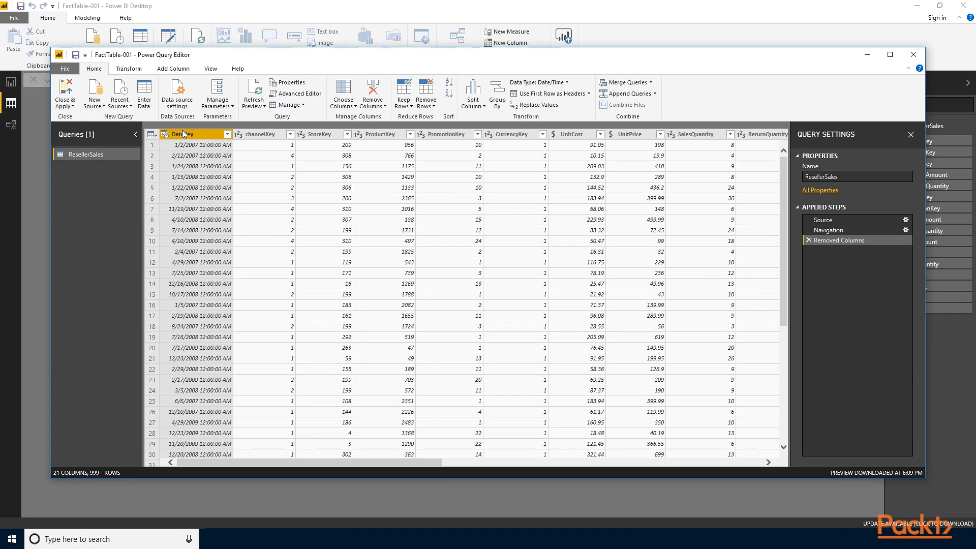
{"action": "left_click", "coordinate": [63, 92]}
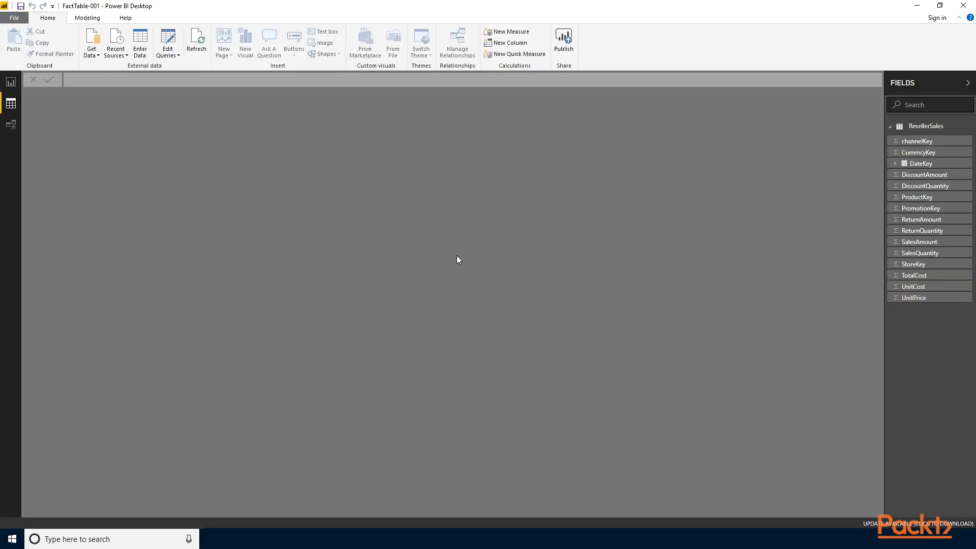
Step: Display the ResellerSales table's data with its field list expanded, and hide the channelKey column from report view
{"action": "left_click", "coordinate": [910, 126]}
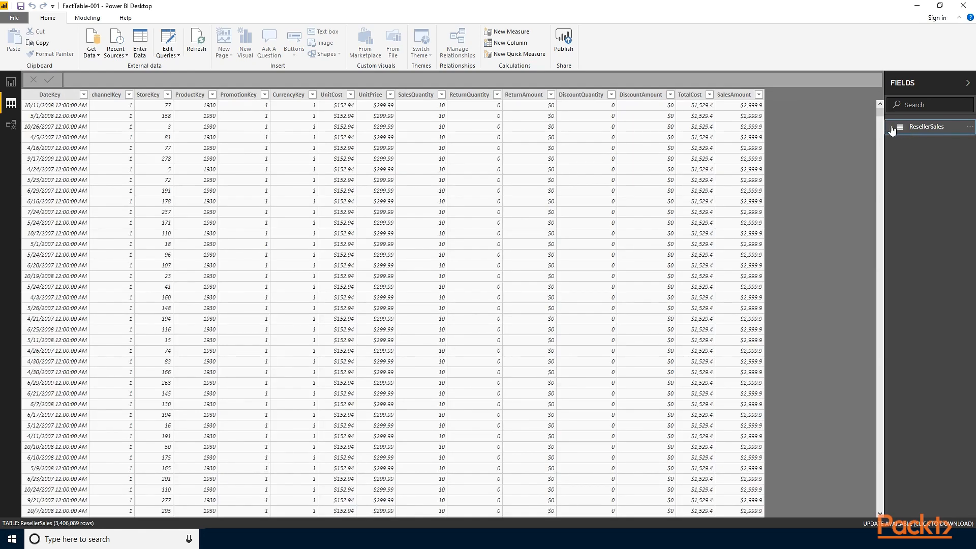
{"action": "left_click", "coordinate": [891, 128]}
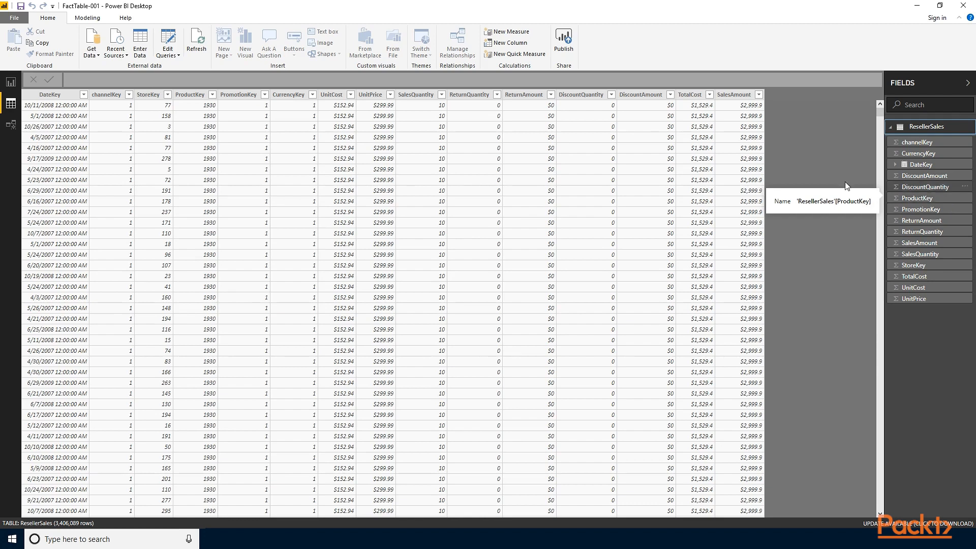
{"action": "left_click", "coordinate": [198, 112]}
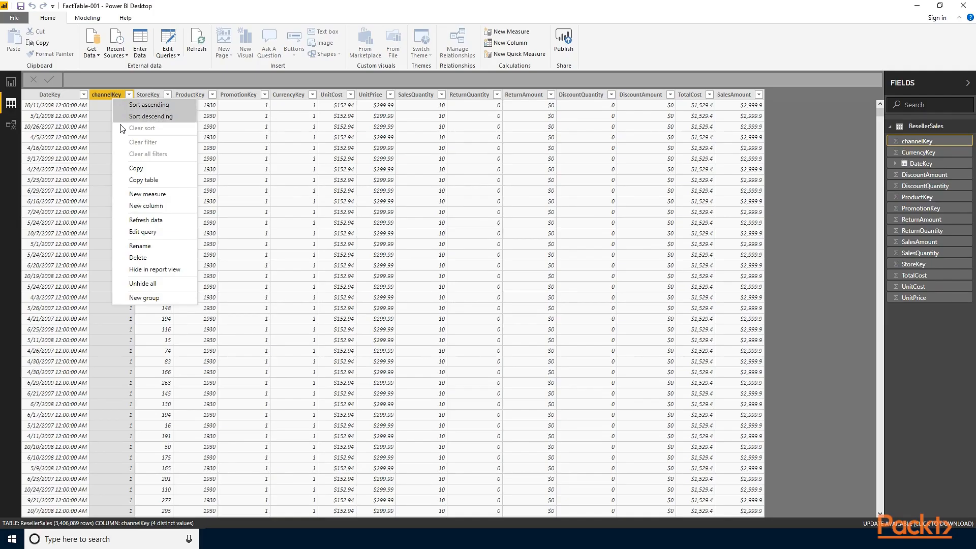
{"action": "left_click", "coordinate": [169, 271]}
Step: Hide the StoreKey and ProductKey columns of the ResellerSales table from report view
{"action": "left_click", "coordinate": [148, 97]}
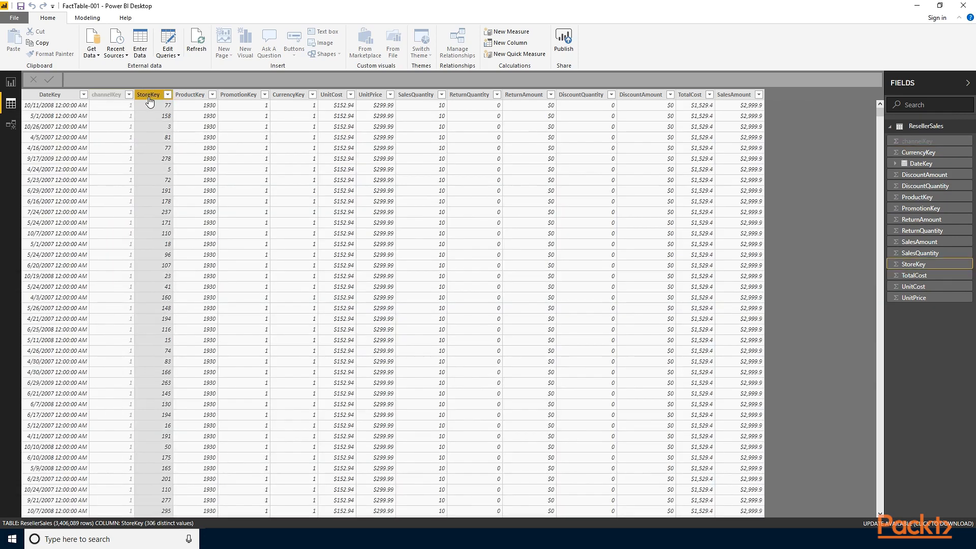
{"action": "right_click", "coordinate": [149, 102]}
{"action": "left_click", "coordinate": [190, 270]}
{"action": "left_click", "coordinate": [198, 97]}
{"action": "right_click", "coordinate": [199, 97]}
{"action": "left_click", "coordinate": [240, 268]}
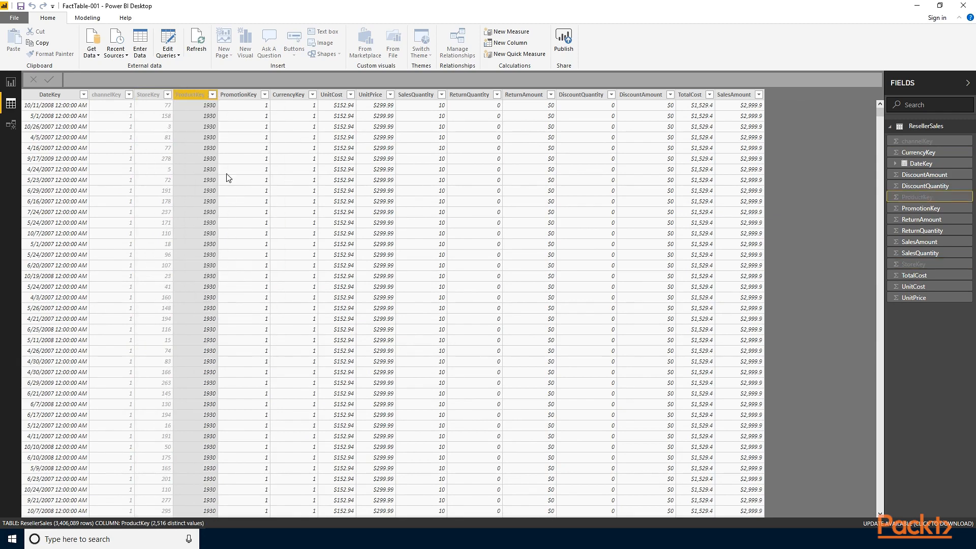
Step: Hide the PromotionKey and CurrencyKey columns from report view, and switch to the report view
{"action": "left_click", "coordinate": [232, 95]}
{"action": "right_click", "coordinate": [231, 94]}
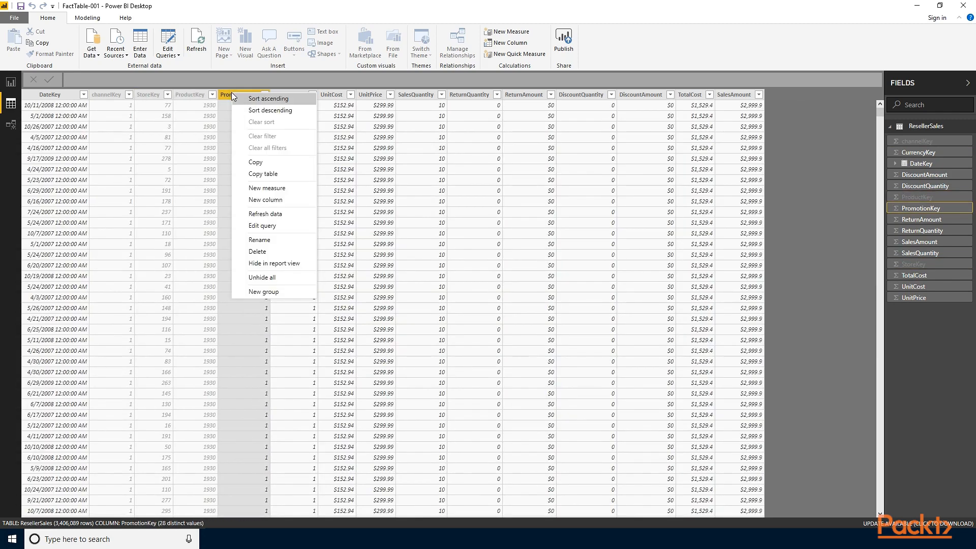
{"action": "left_click", "coordinate": [271, 264]}
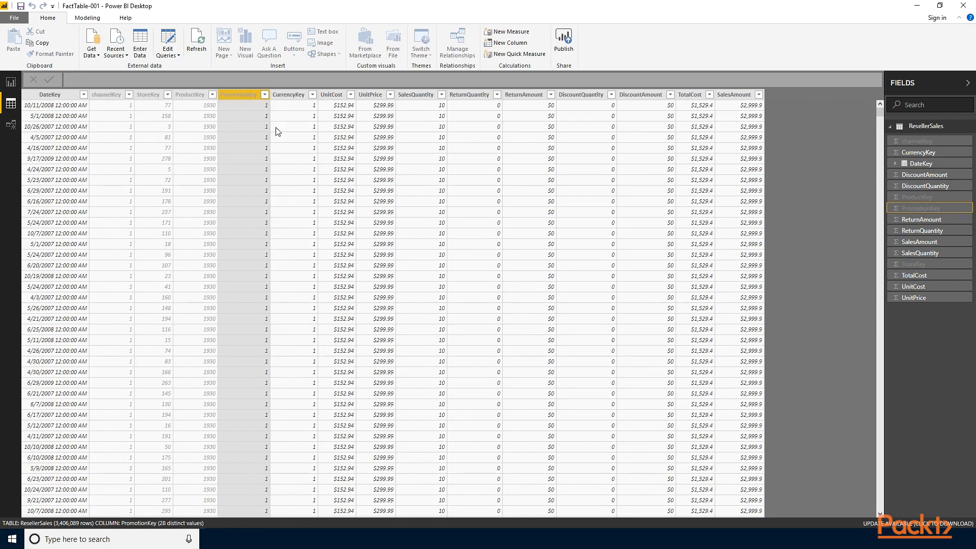
{"action": "left_click", "coordinate": [289, 95]}
{"action": "right_click", "coordinate": [288, 93]}
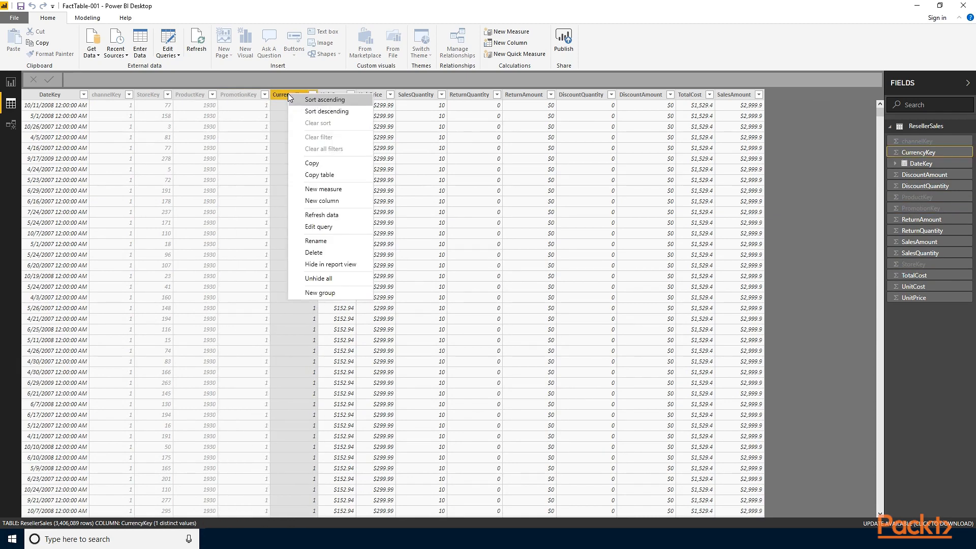
{"action": "left_click", "coordinate": [321, 265]}
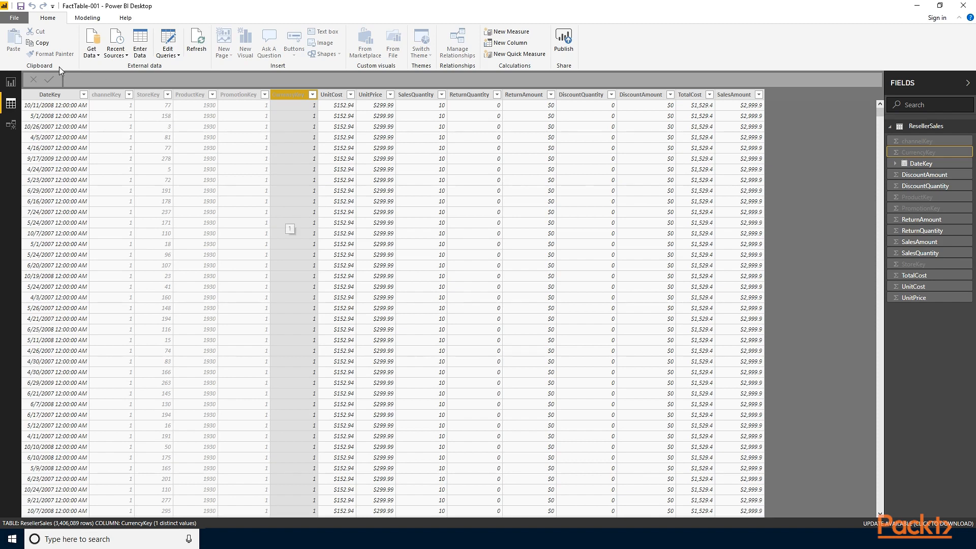
{"action": "left_click", "coordinate": [11, 83]}
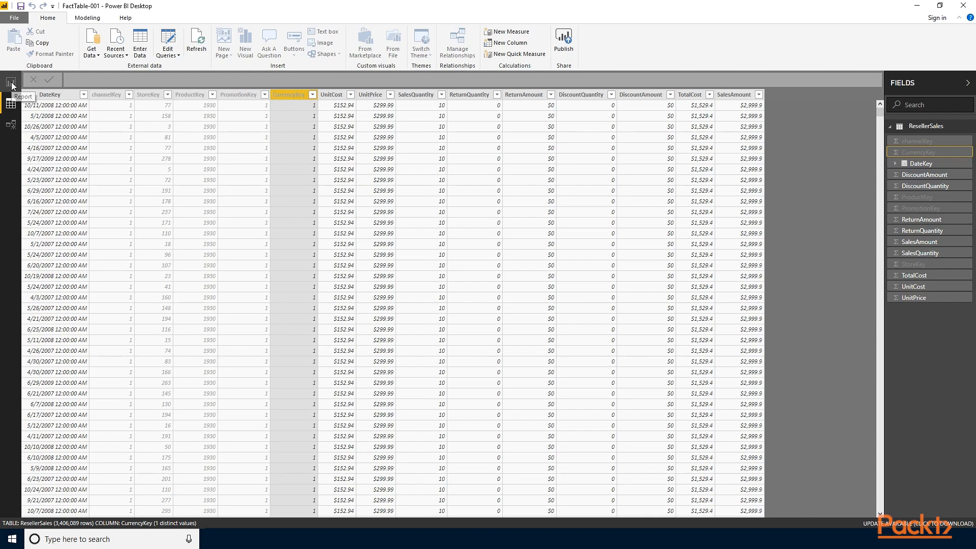